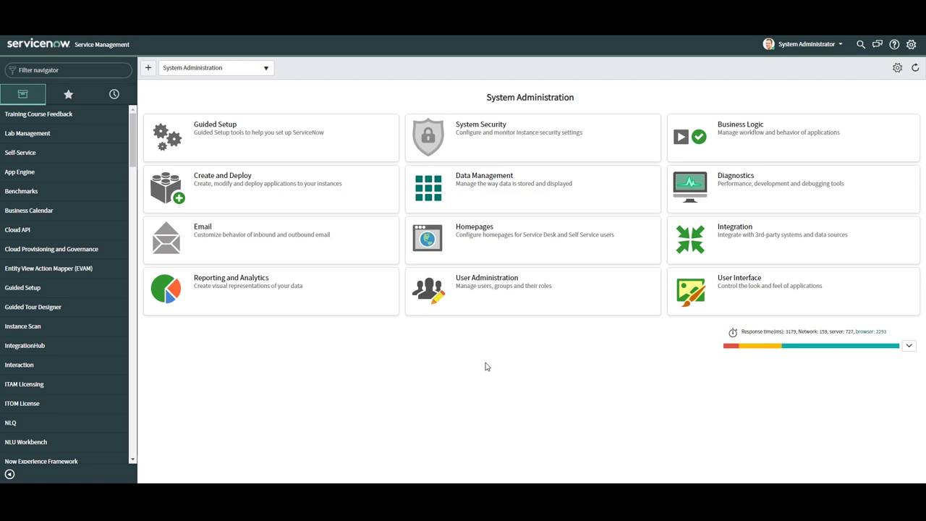
Filter the navigator for "Incident" and, from the open incidents, open the record about the noisy, smoking computer fan
left_click(103, 70)
type("Incident")
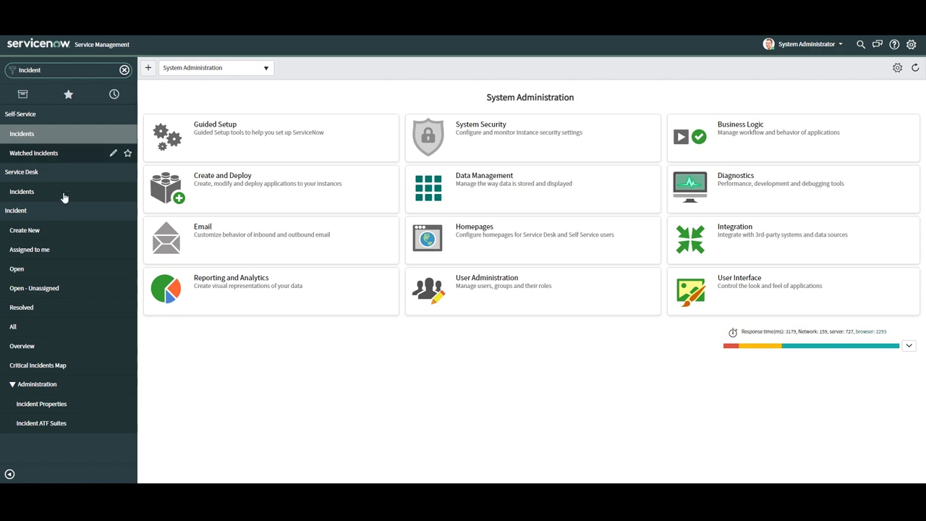
left_click(69, 269)
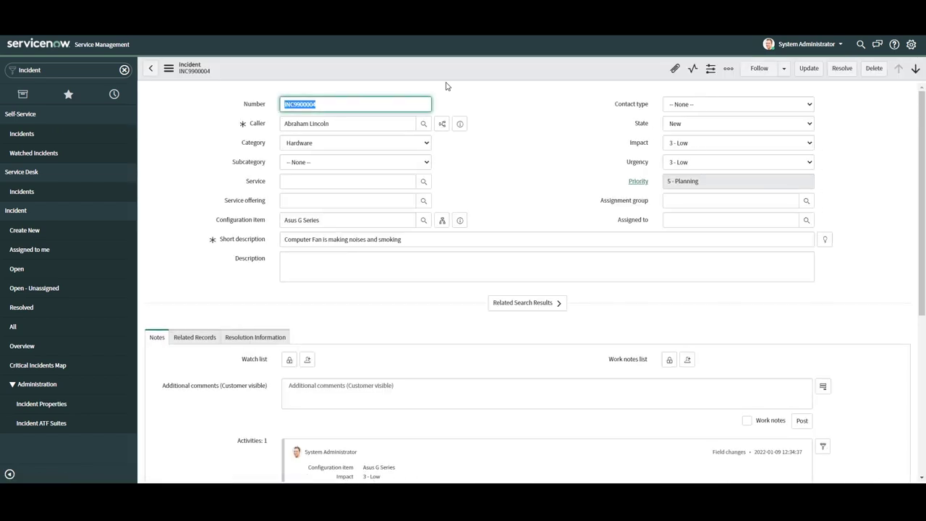
Open Form Design for the form of this incident record
right_click(479, 78)
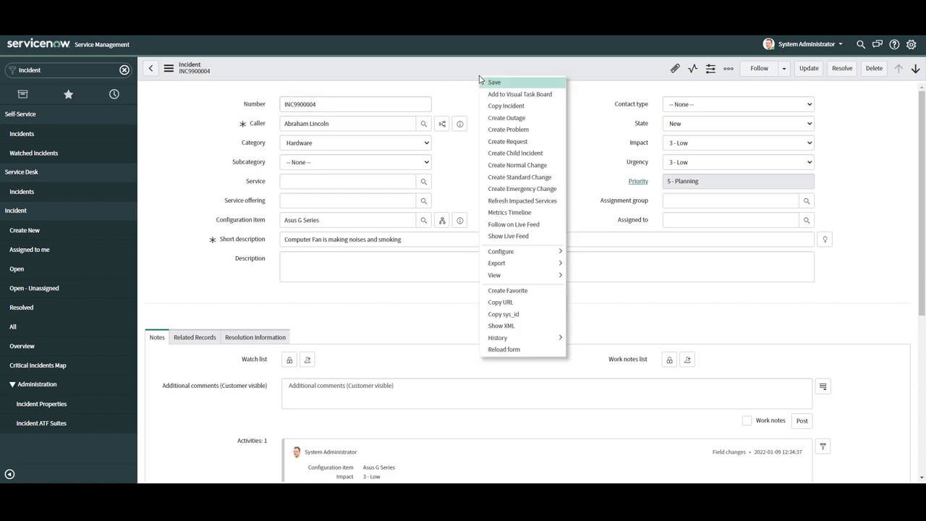
mouse_move(550, 251)
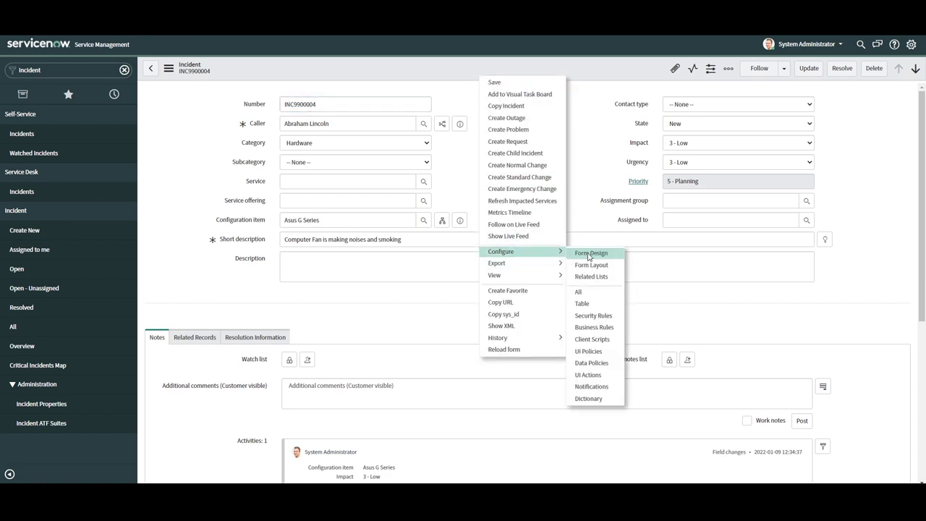
left_click(588, 251)
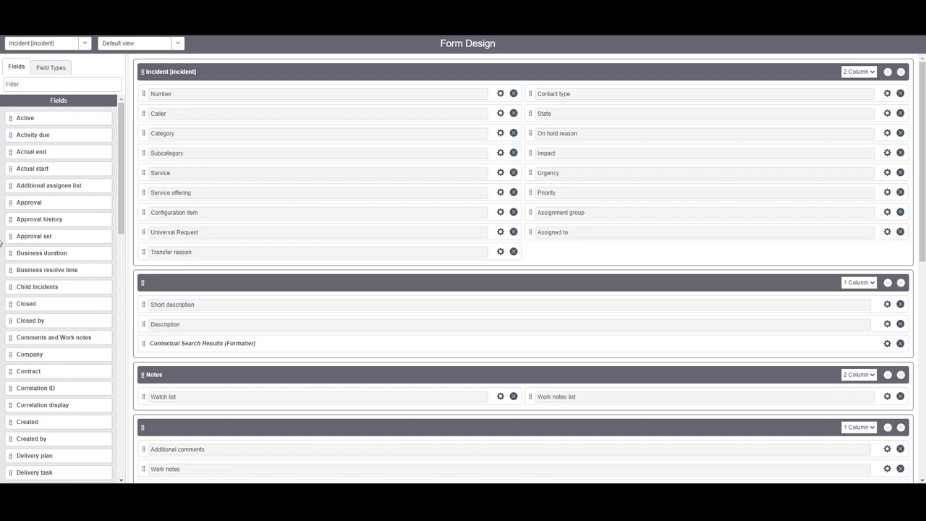
Add a new String type field below Assigned to in the two-column Incident section of the form
scroll(65, 210, "down", 3)
scroll(65, 210, "down", 10)
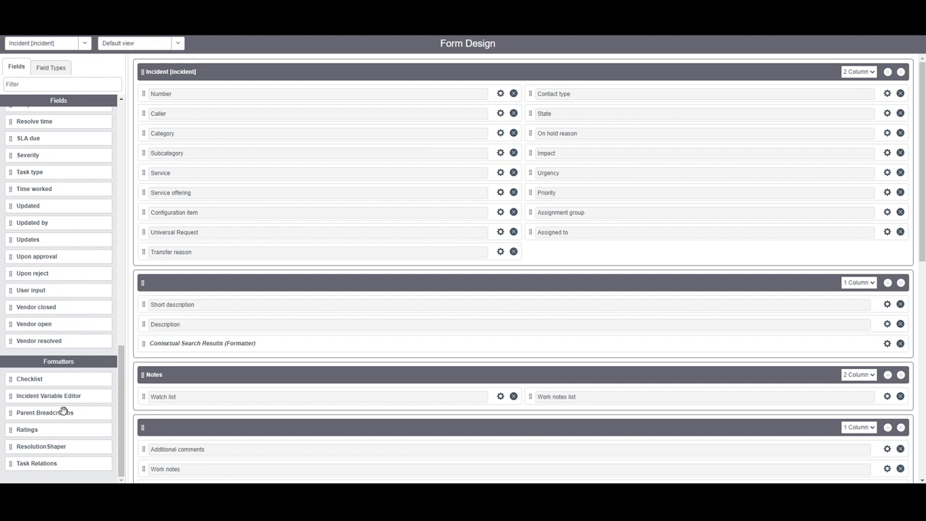
scroll(69, 385, "up", 3)
scroll(70, 381, "up", 10)
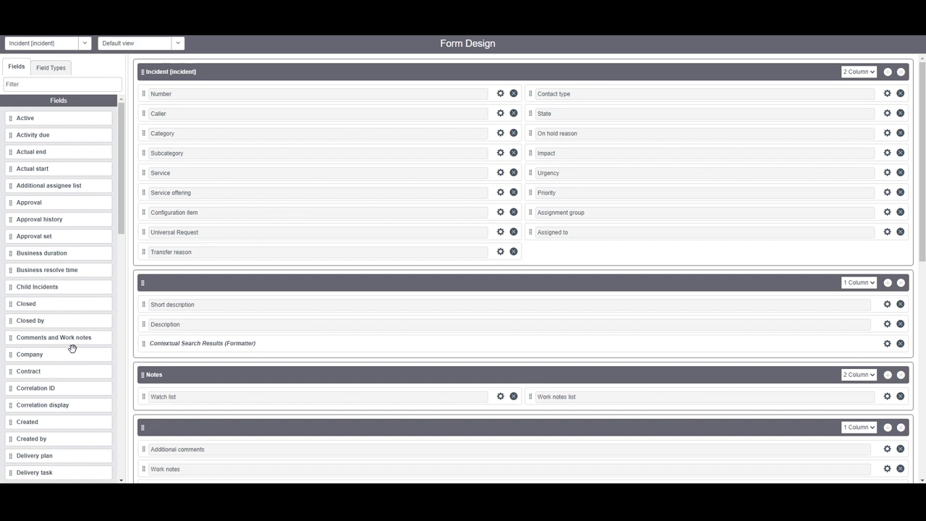
left_click(54, 68)
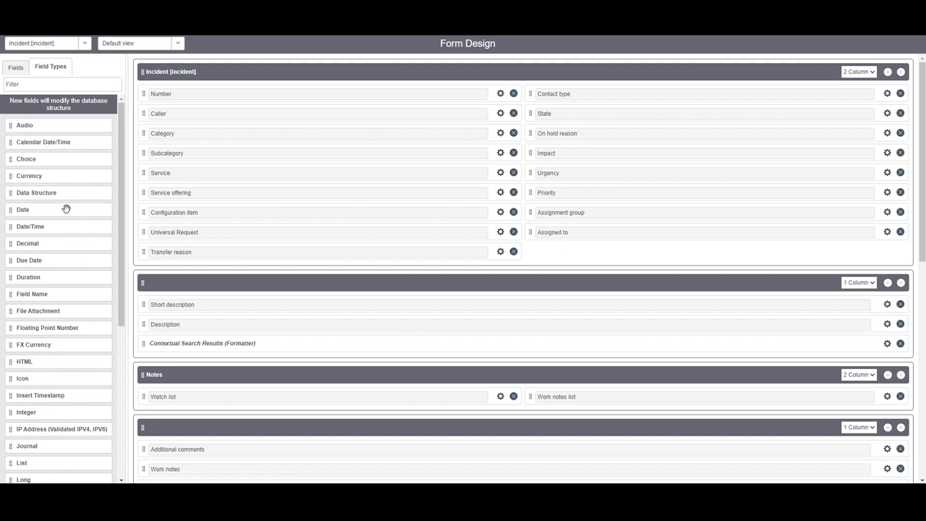
scroll(69, 206, "down", 4)
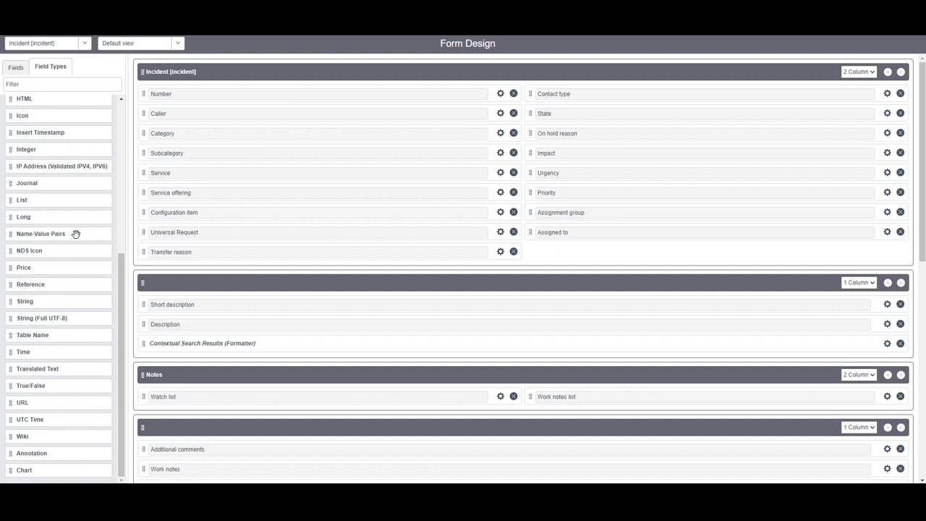
left_click_drag(48, 301, 572, 254)
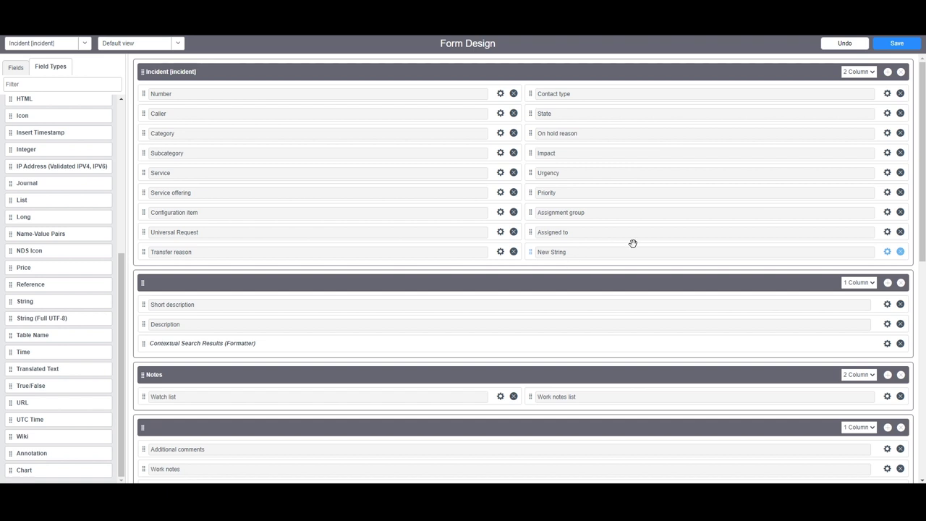
Label the new string field "Vendor Reference Number" and name it u_vendor_reference_number
left_click(887, 252)
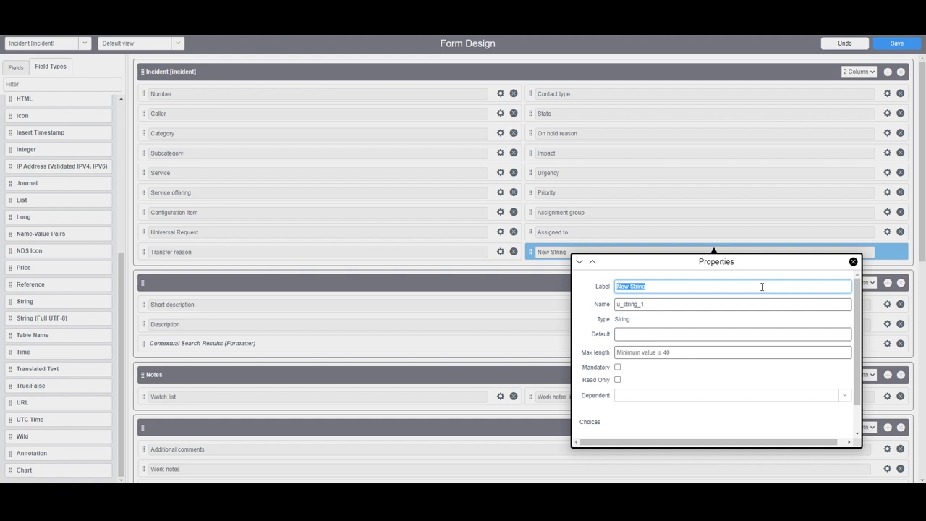
key("BackSpace")
type("Vendor Reference Number")
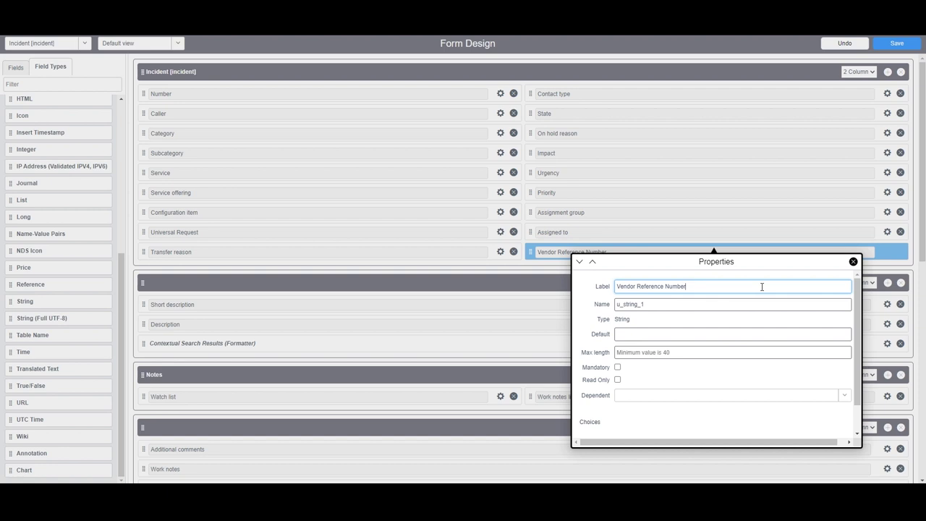
double_click(706, 308)
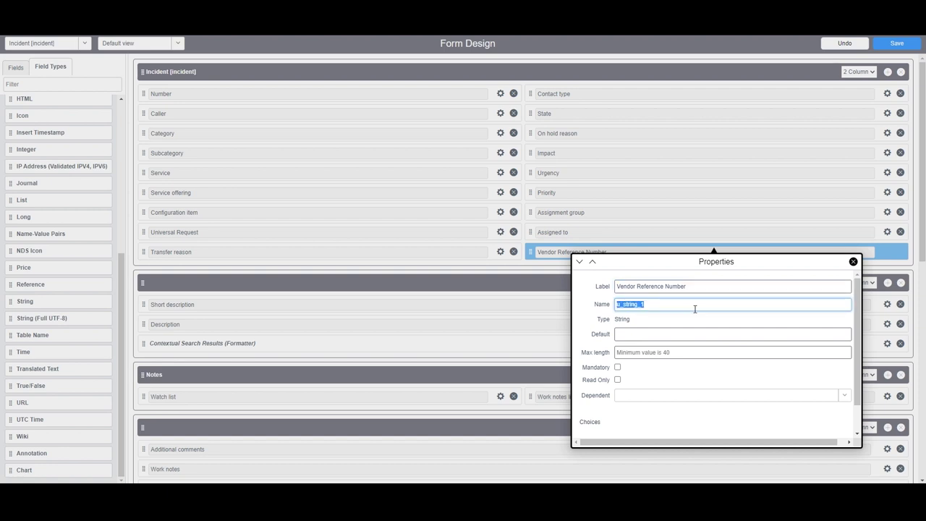
type("u_vendor_reference_number")
left_click(731, 326)
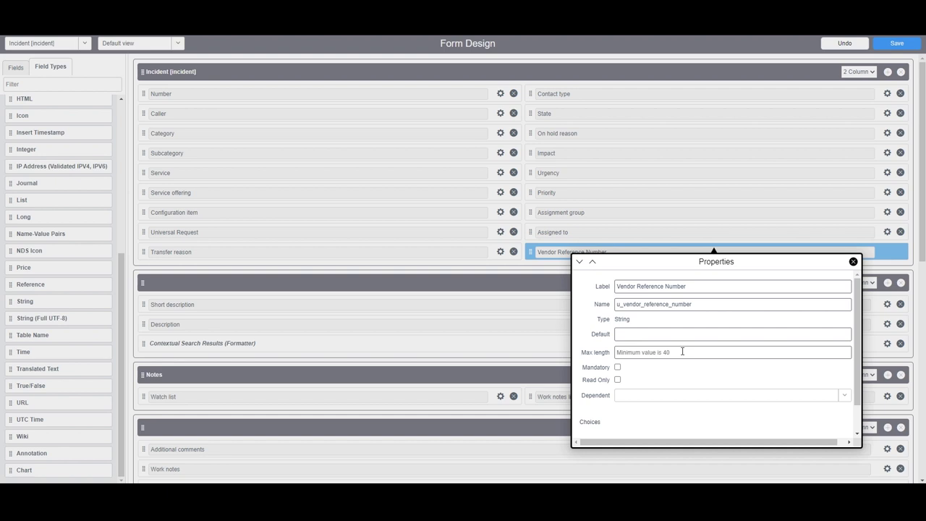
Set the max length of the Vendor Reference Number field to 40
left_click(681, 351)
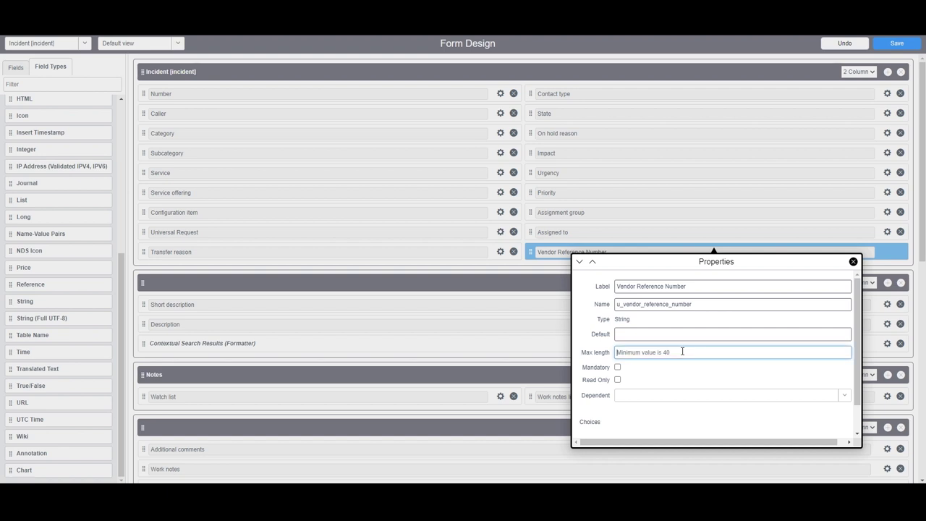
type("40")
left_click(707, 325)
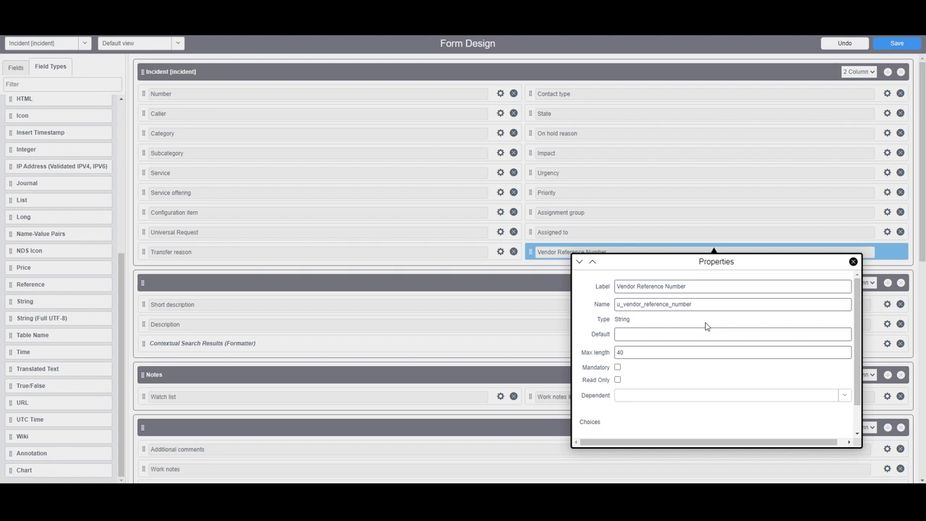
Check the Dependent options of the Vendor Reference Number field without choosing one, and save the form design
scroll(644, 365, "down", 2)
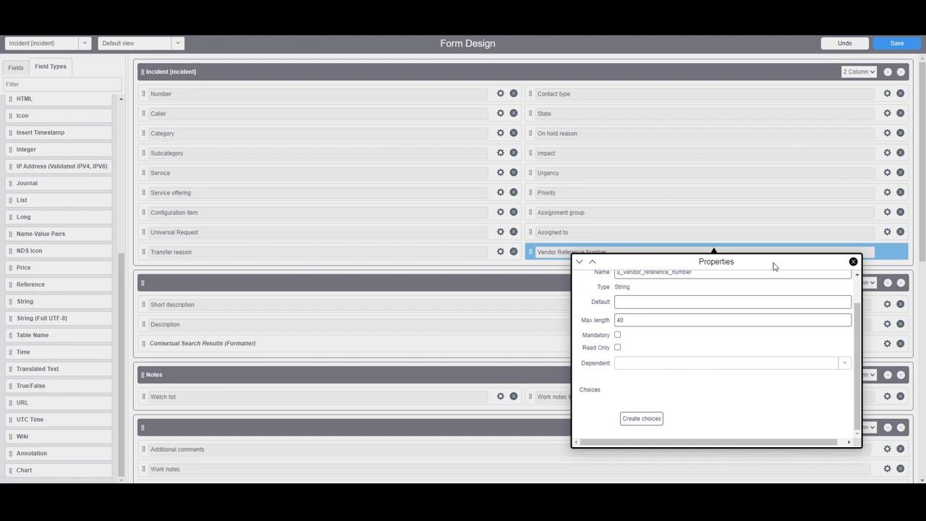
left_click(760, 364)
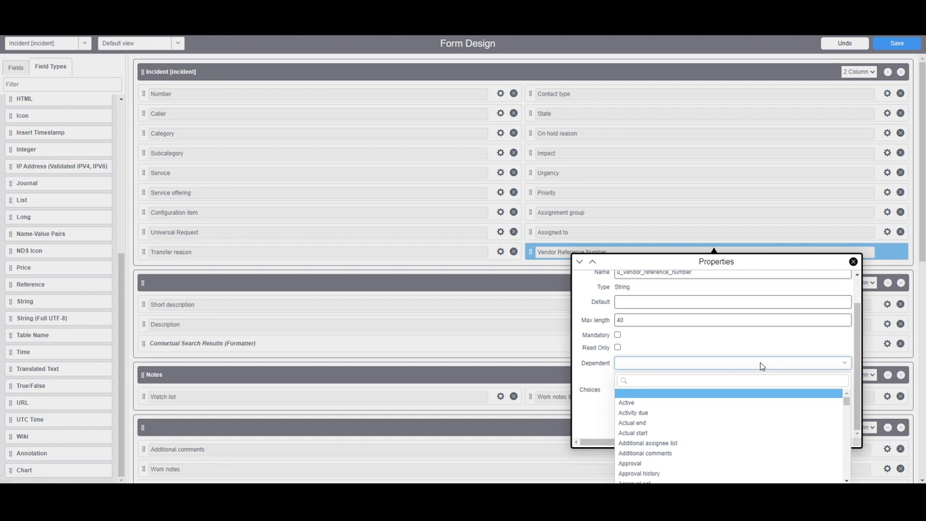
left_click(760, 365)
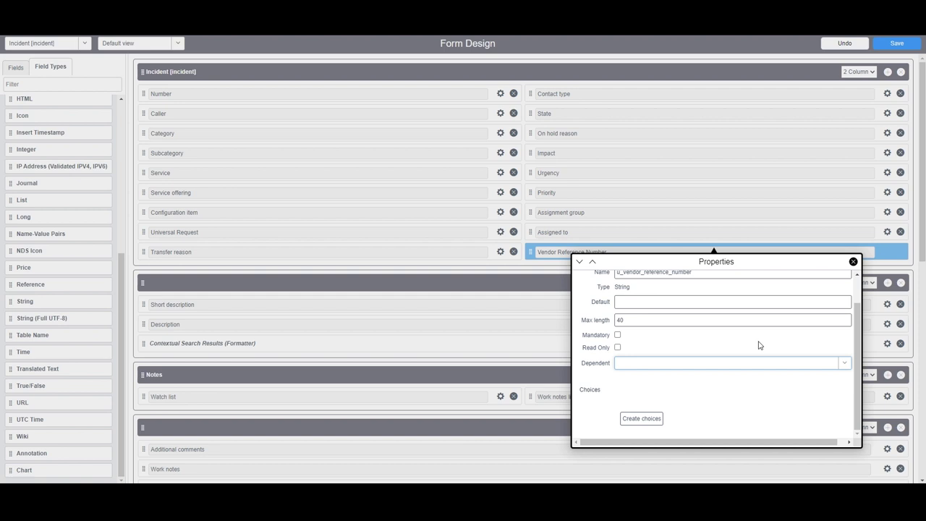
left_click(852, 262)
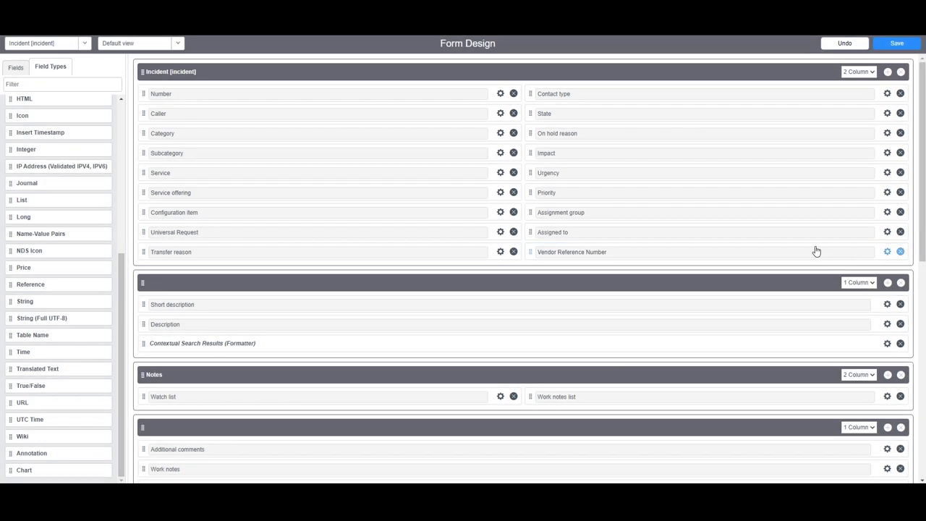
left_click(897, 45)
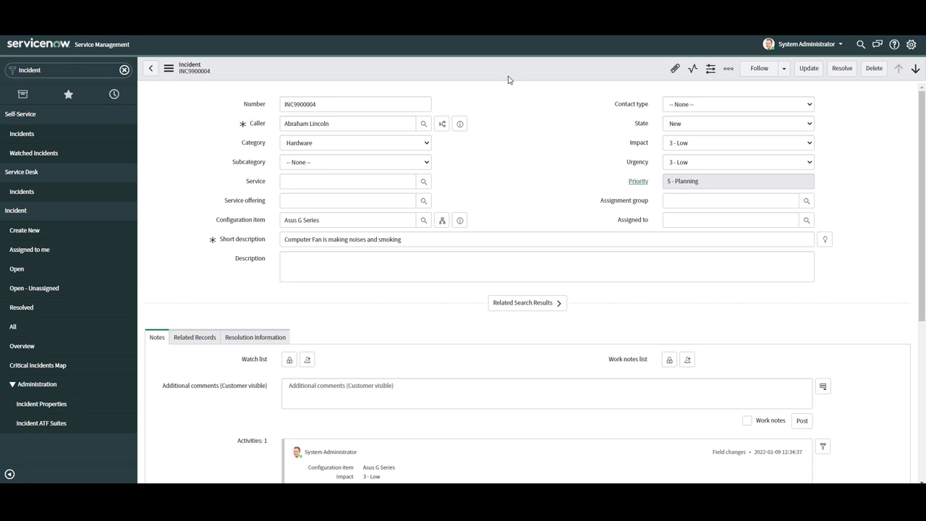
Reload the incident form, fill in the new Vendor Reference Number field with a sample reference number, and save the record
right_click(507, 78)
left_click(558, 350)
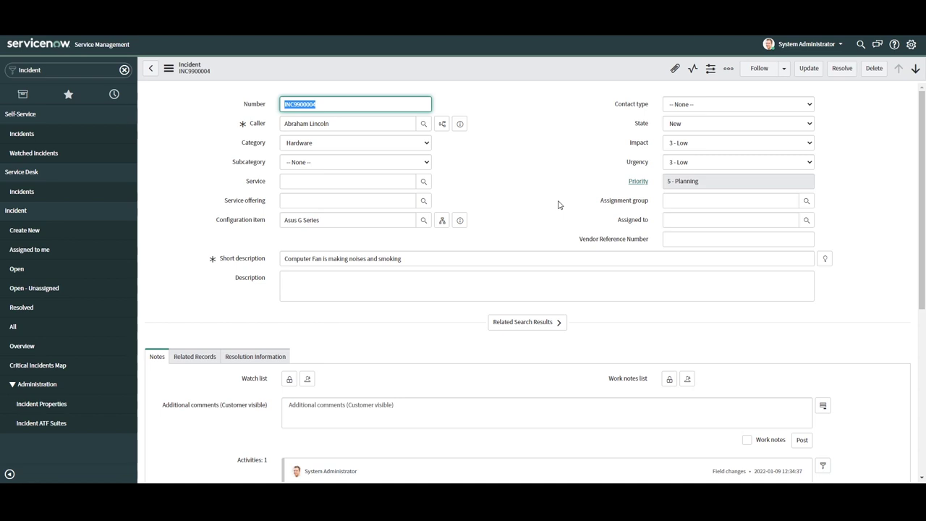
left_click(678, 237)
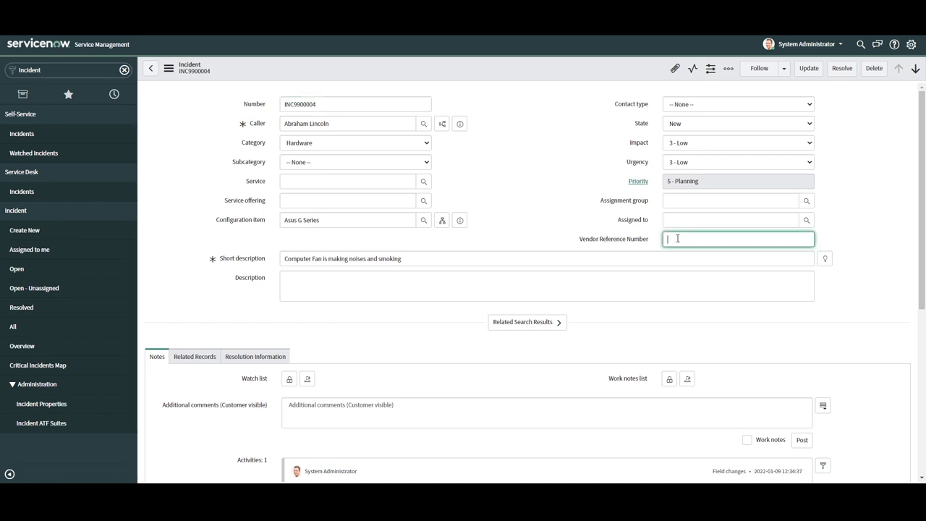
type("4353444444")
key("Tab")
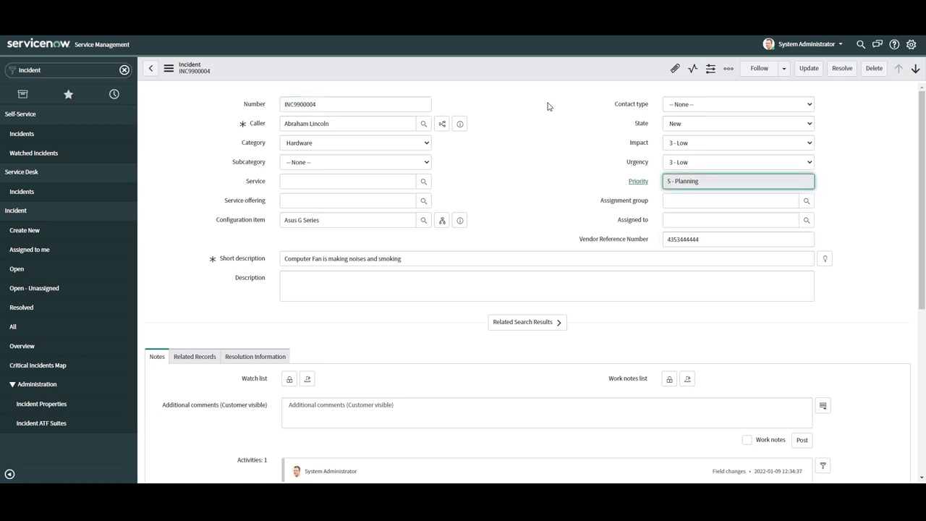
right_click(572, 67)
left_click(583, 73)
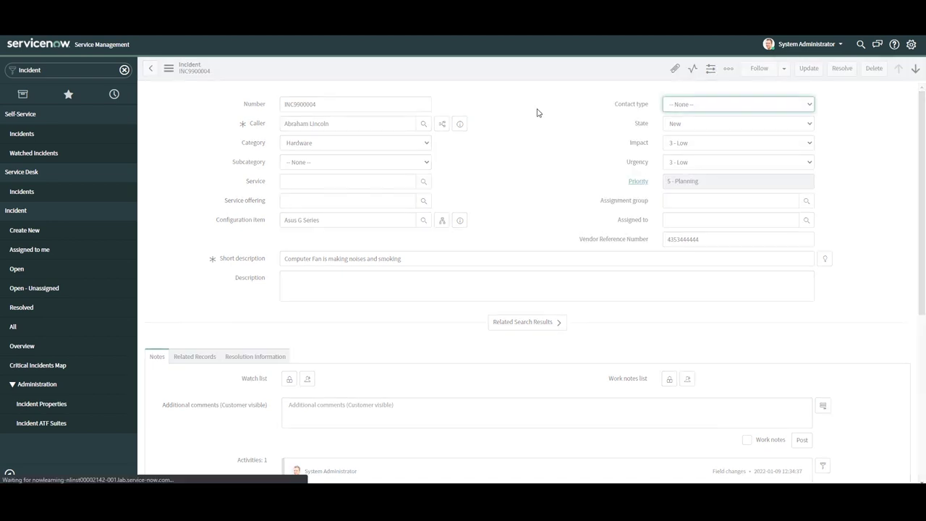